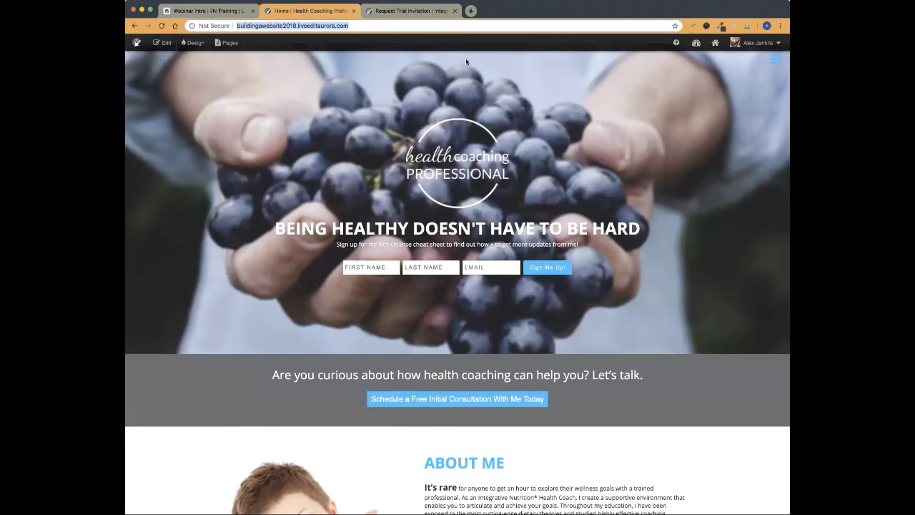
Sign out of the website account from the health coaching home page
click(543, 86)
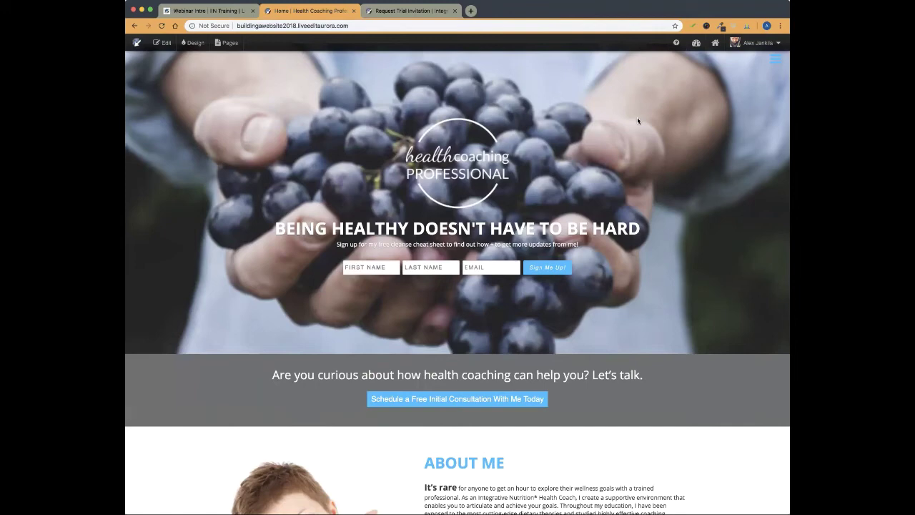
click(758, 43)
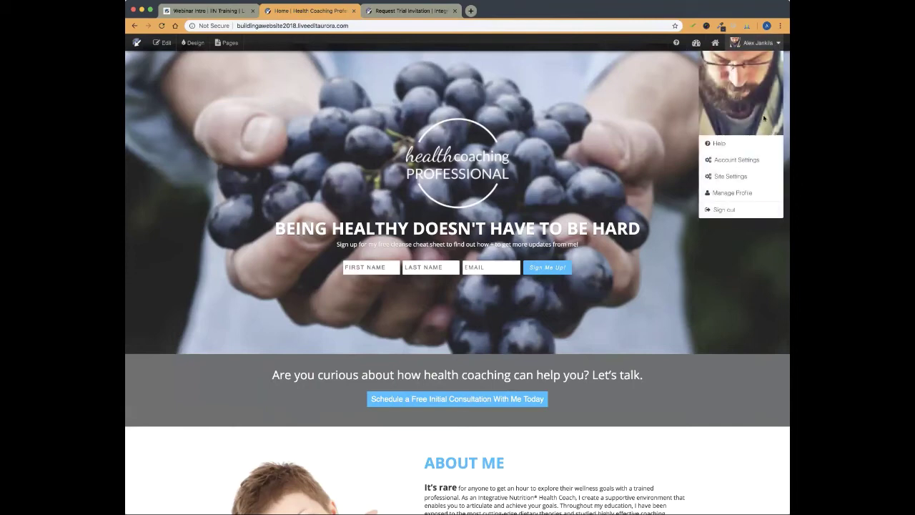
click(722, 209)
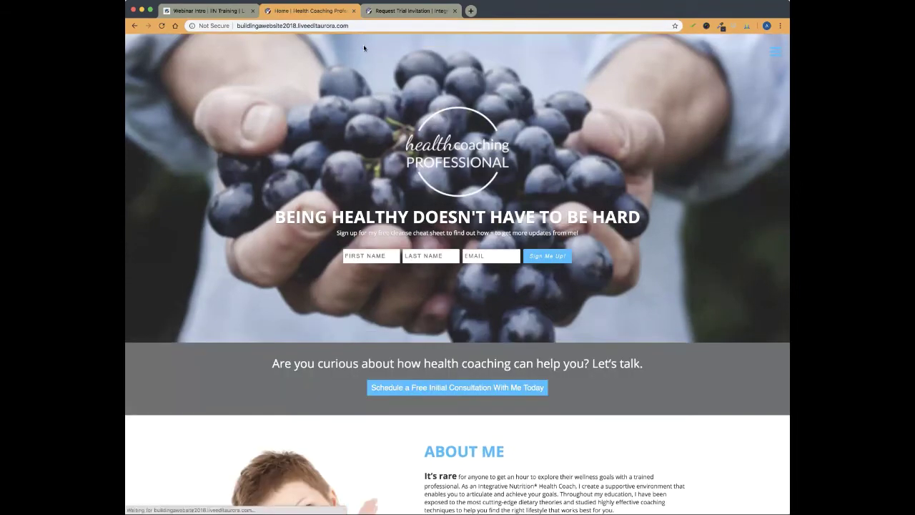
Open the website's sign-in page by adding /login to the site address buildingawebsite2018.liveeditaurora.com
click(361, 27)
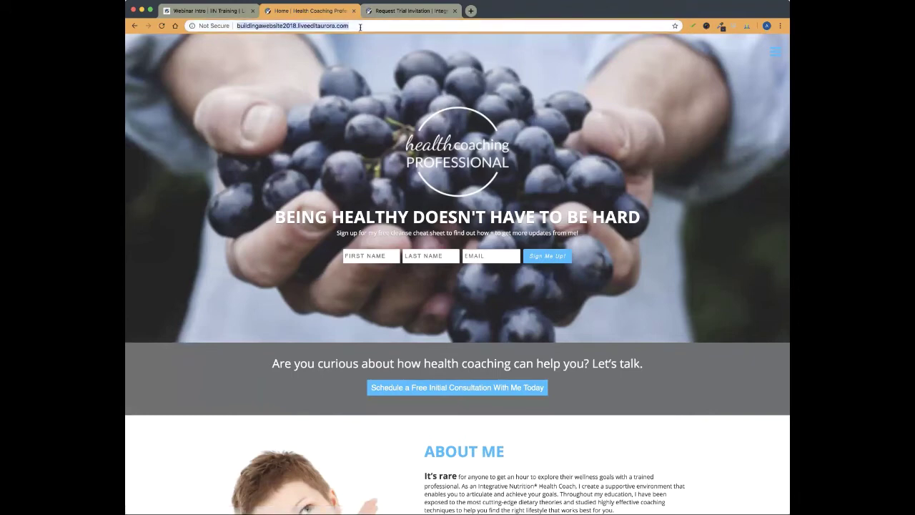
click(361, 26)
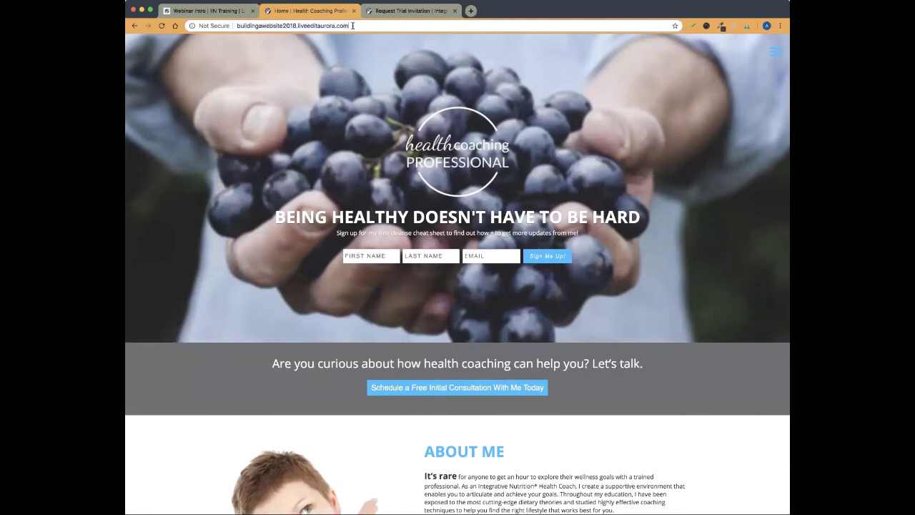
text(/login)
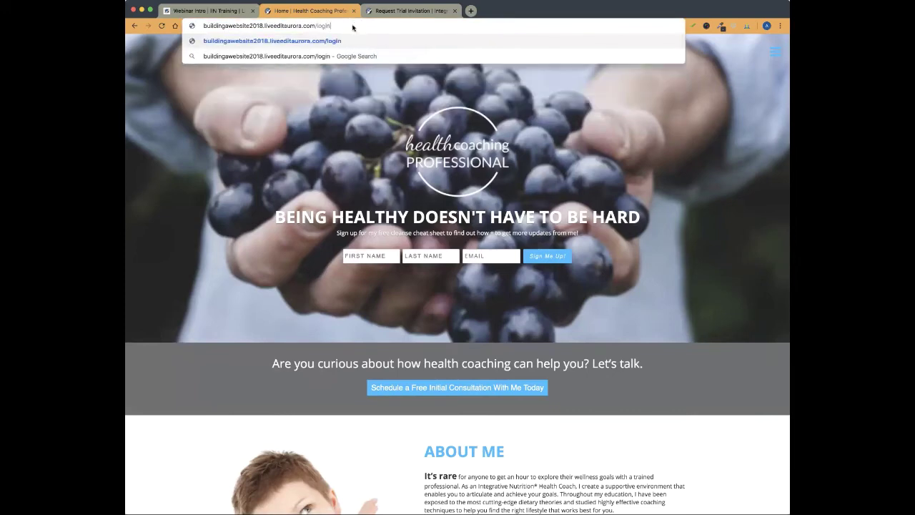
key(Return)
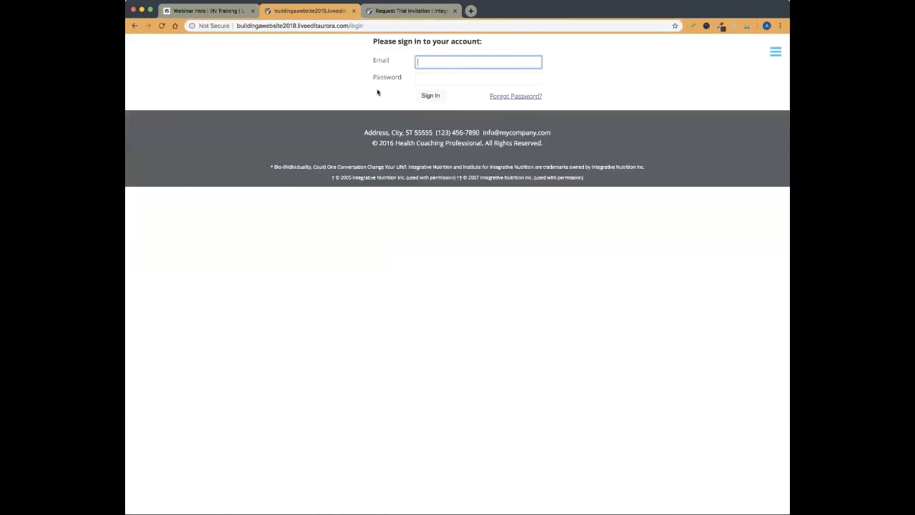
Fill in the saved account email and password, look at the Forgot Password dialog without resetting, and sign in
click(428, 60)
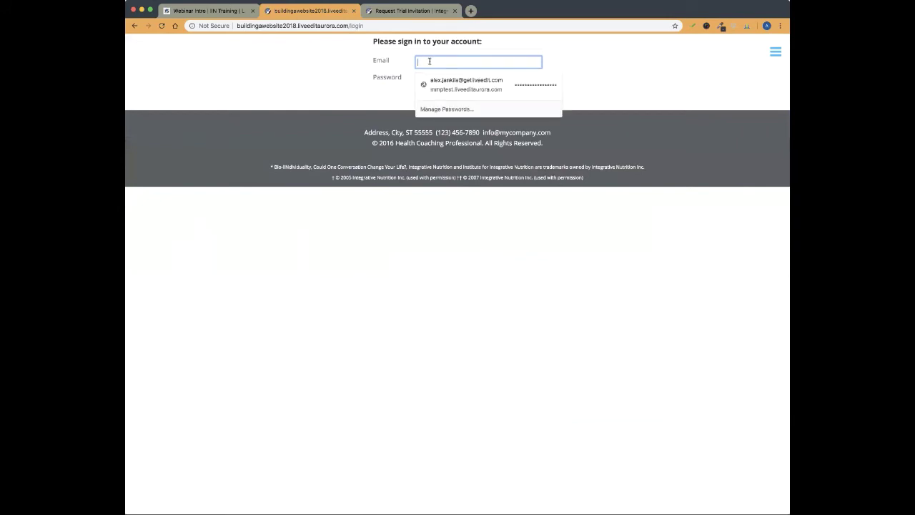
click(460, 86)
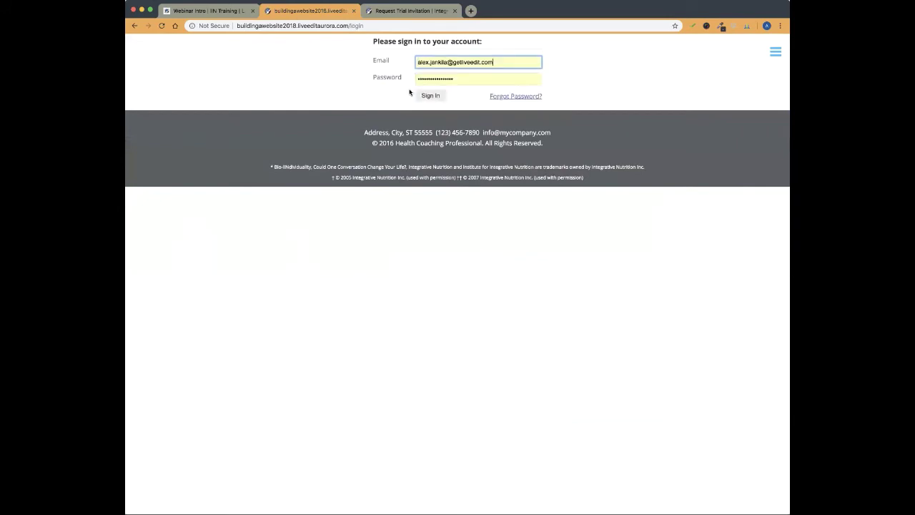
click(523, 99)
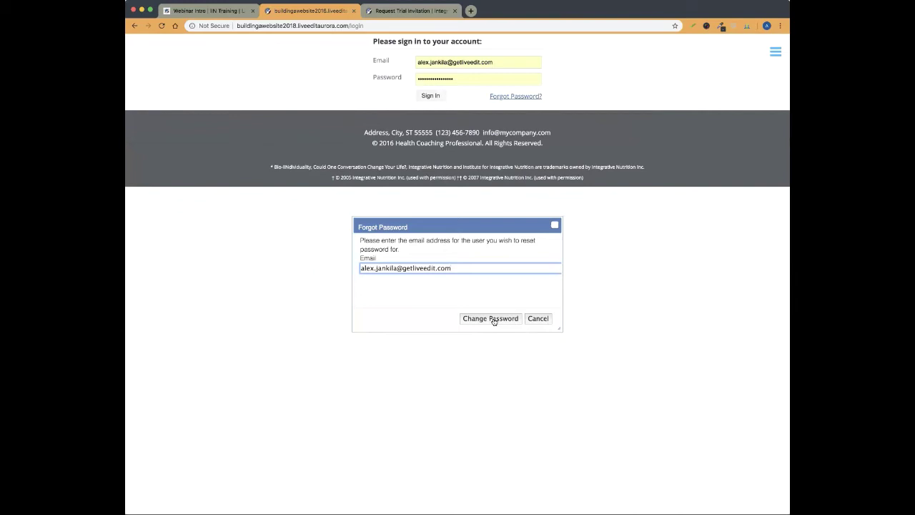
click(538, 318)
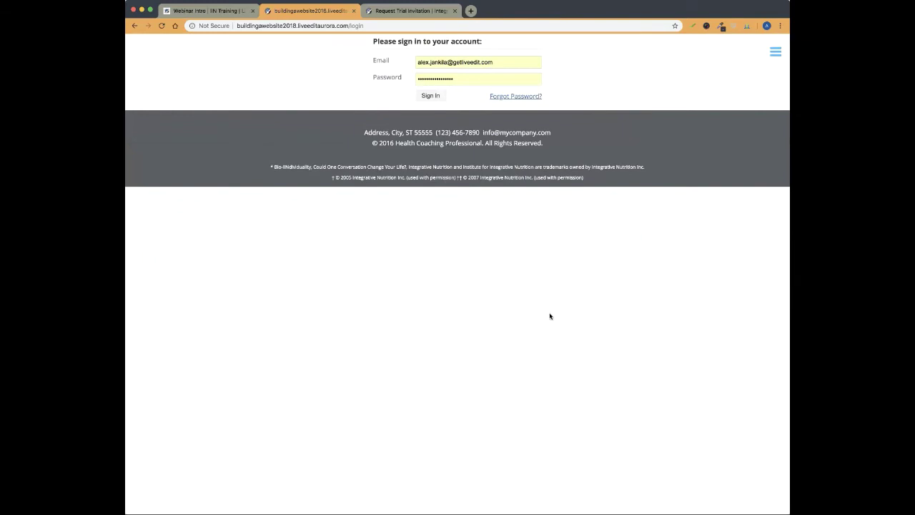
click(431, 98)
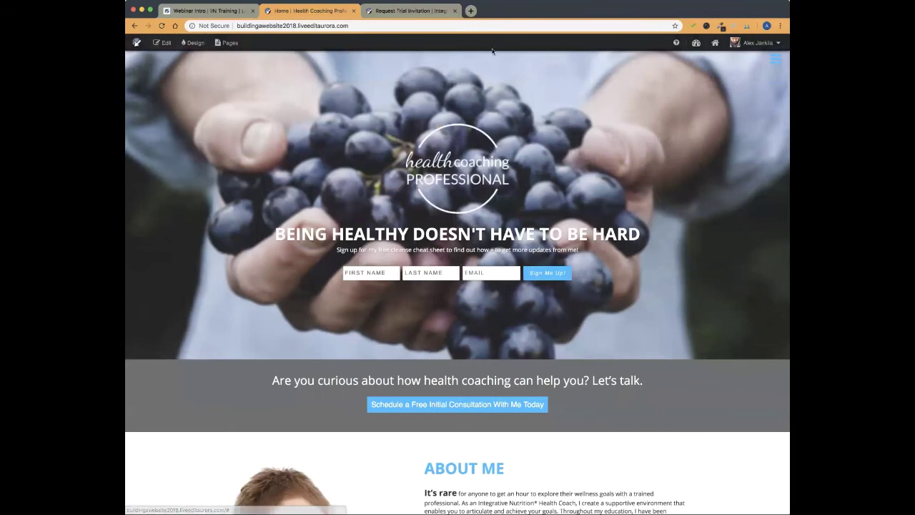
Examine the Info and Password pages of the account's profile, and return to the website's home page
mouse_move(758, 45)
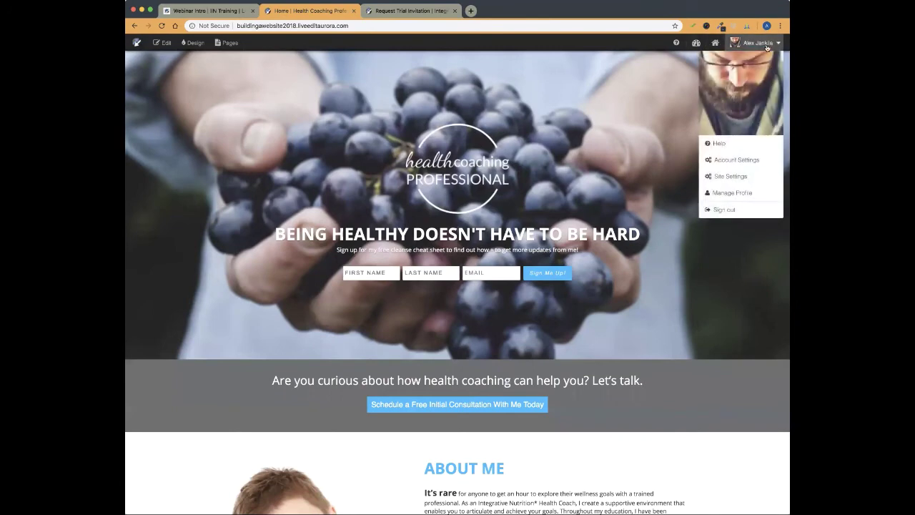
click(731, 194)
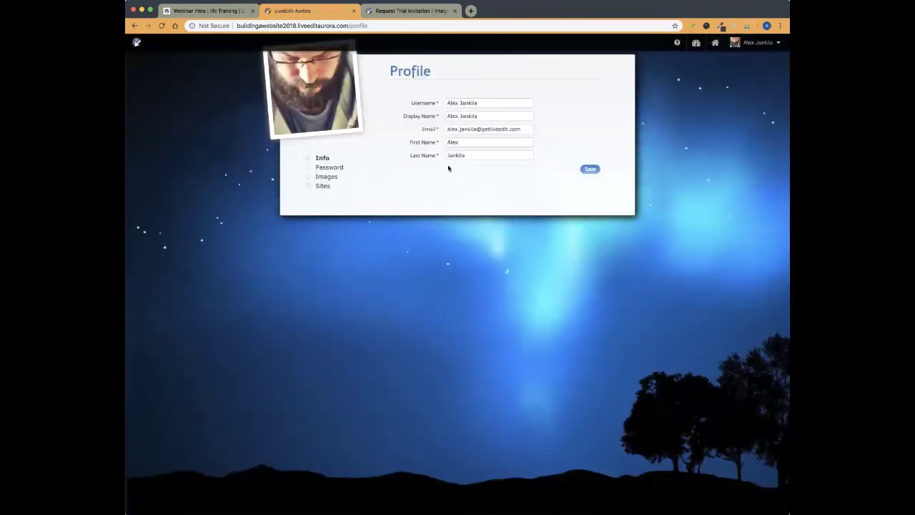
click(329, 169)
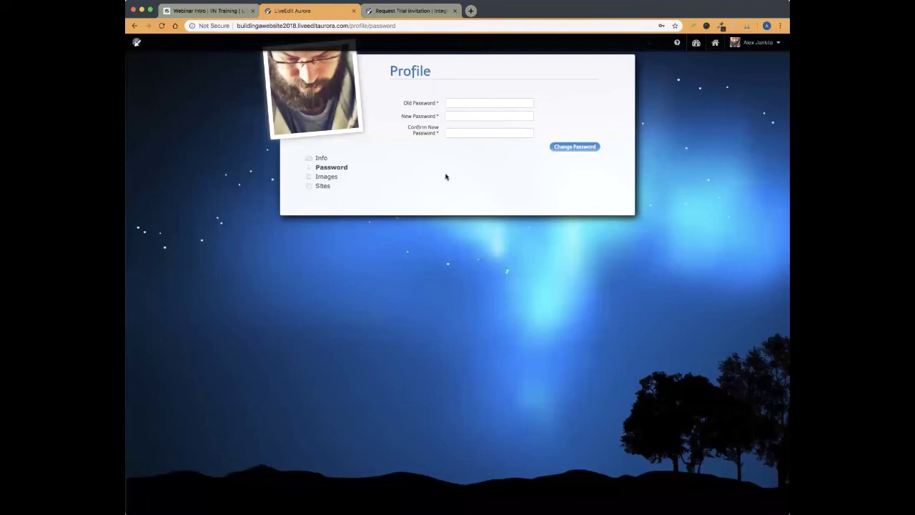
click(330, 159)
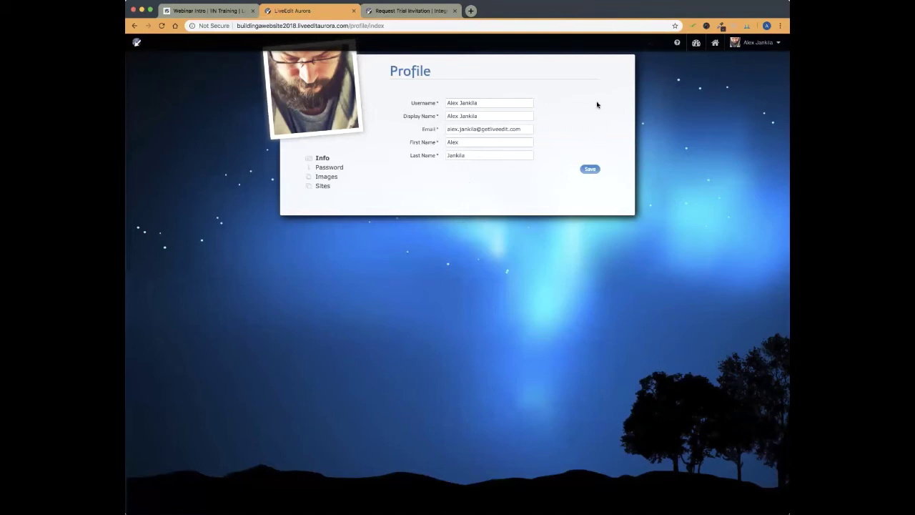
click(715, 42)
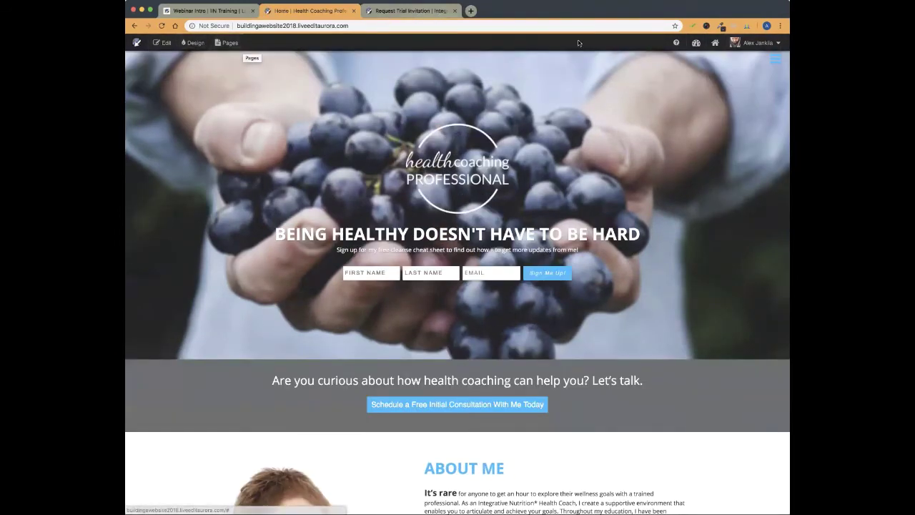
Look at the Site Settings page and return to the website's home page
click(758, 43)
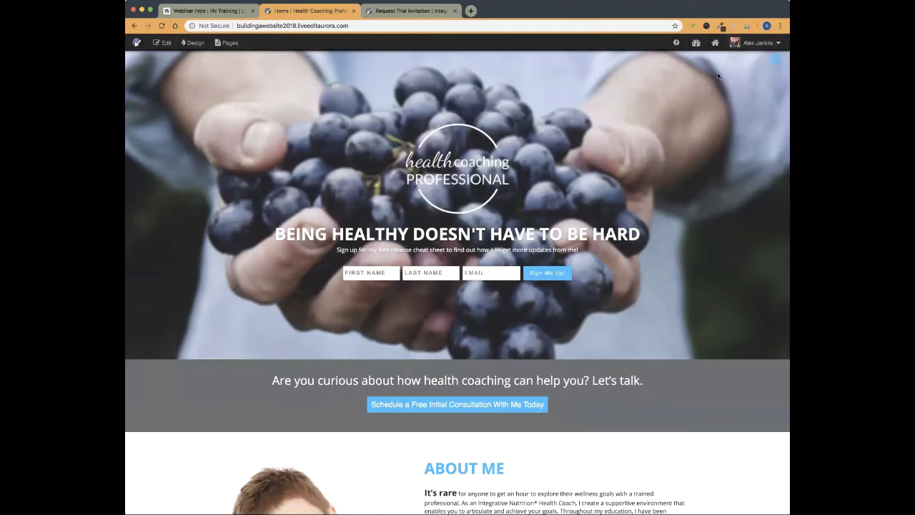
mouse_move(754, 42)
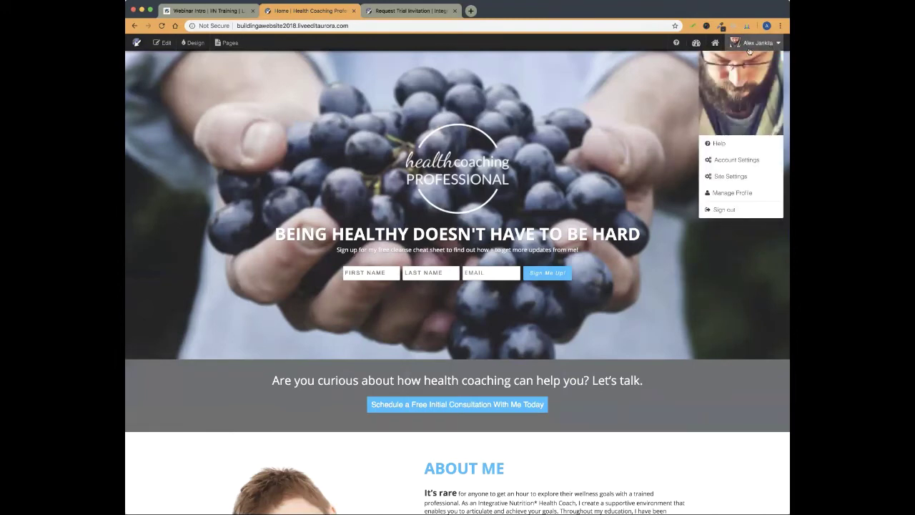
click(744, 178)
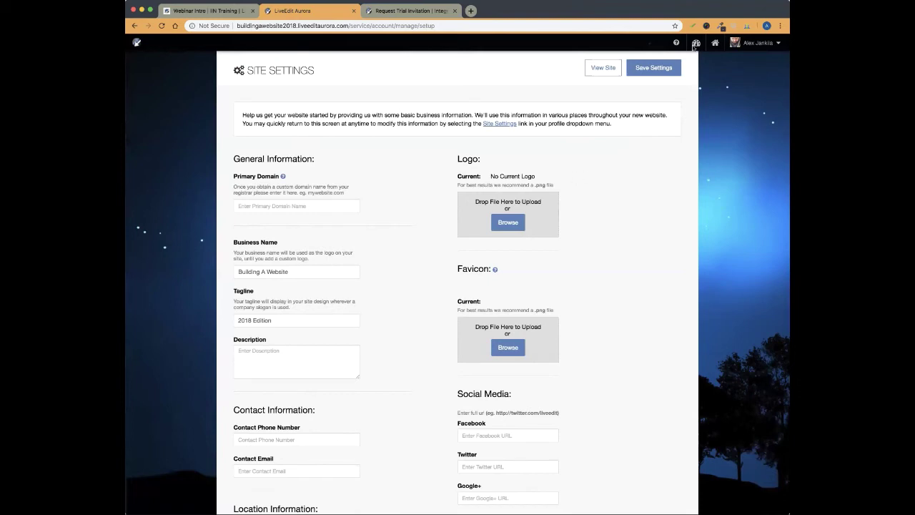
click(715, 42)
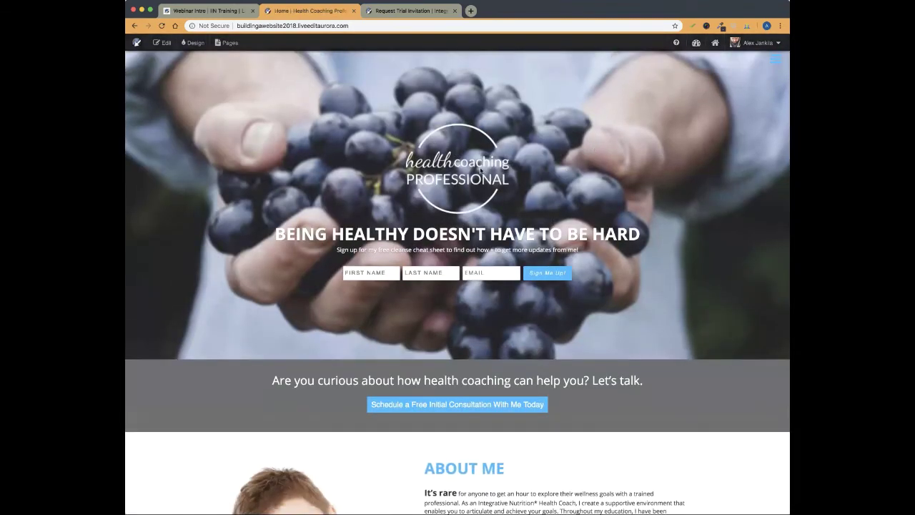
Expand the website's navigation menu and examine its business name and tagline in edit mode, leaving edit mode again
click(777, 62)
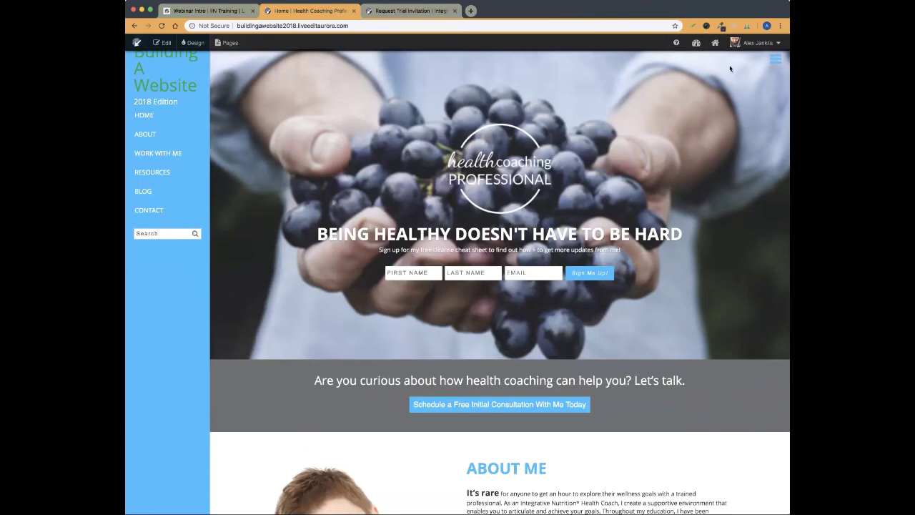
click(754, 43)
click(161, 43)
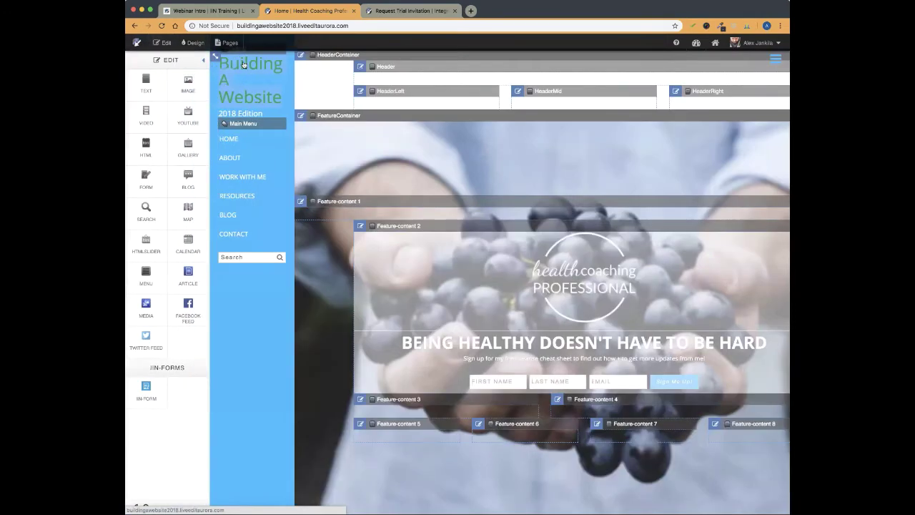
click(164, 43)
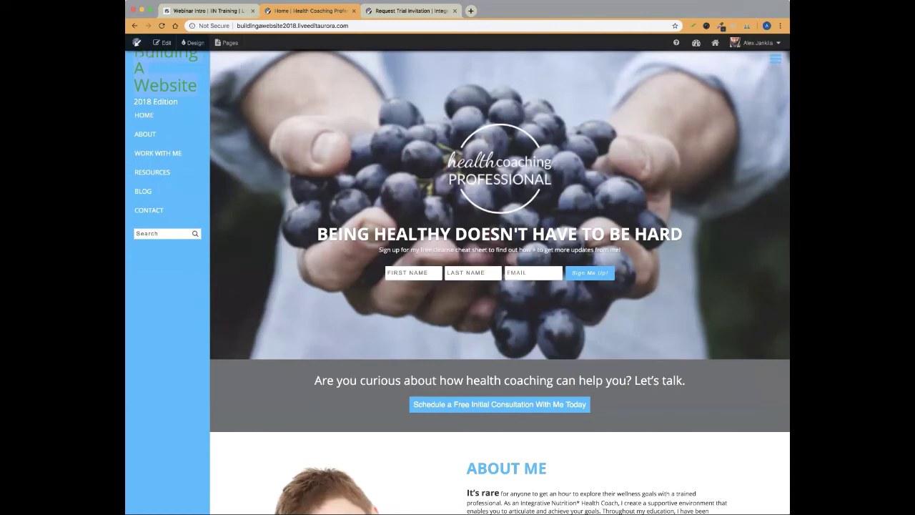
click(713, 179)
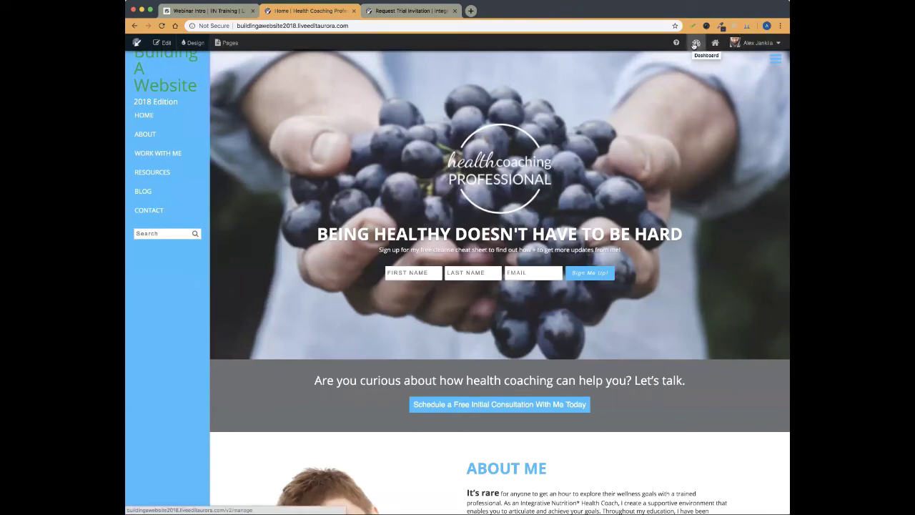
Open Account Settings through the profile options and check when the trial period ends
click(737, 44)
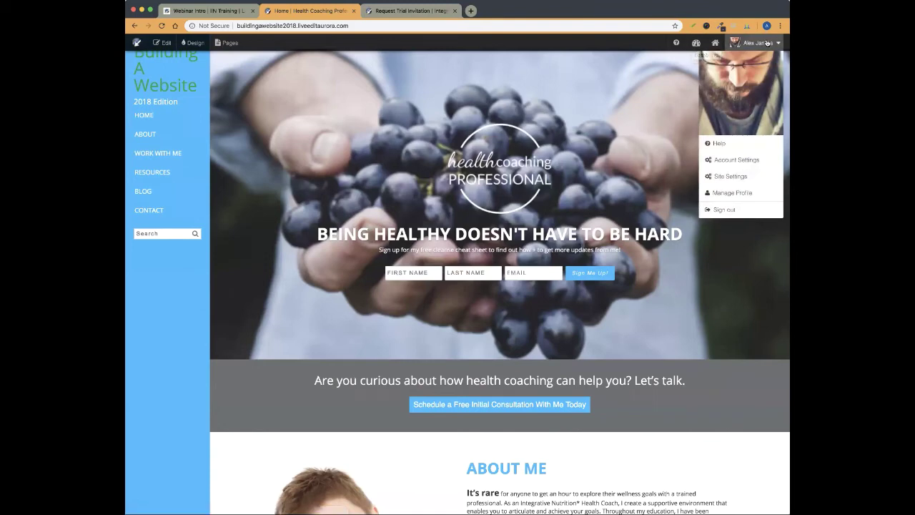
click(735, 160)
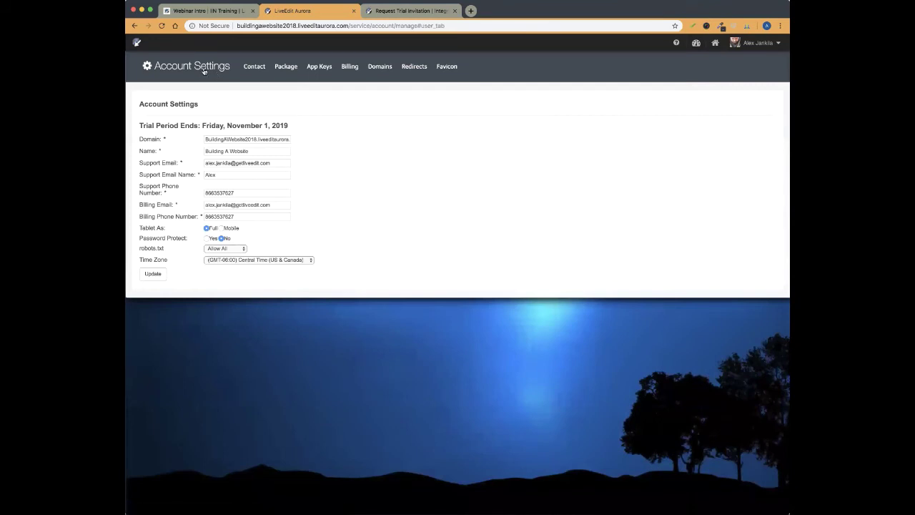
drag(324, 127, 133, 127)
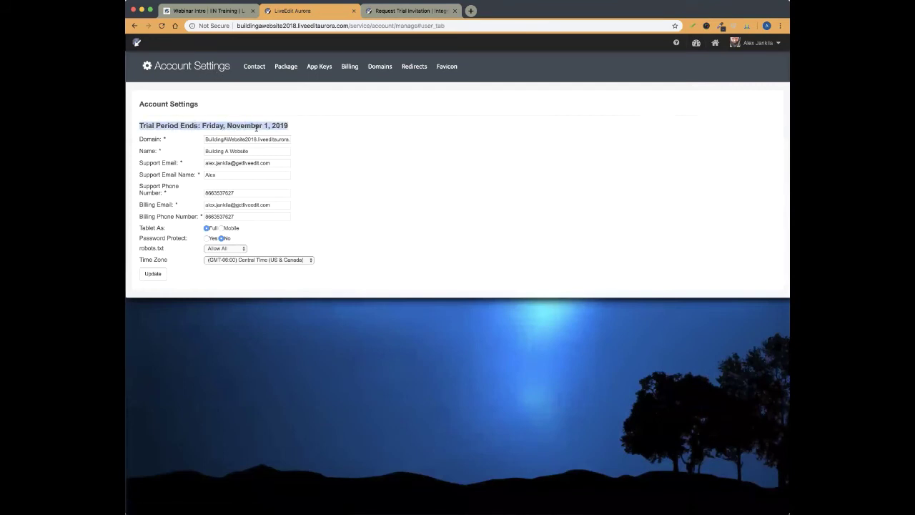
click(319, 131)
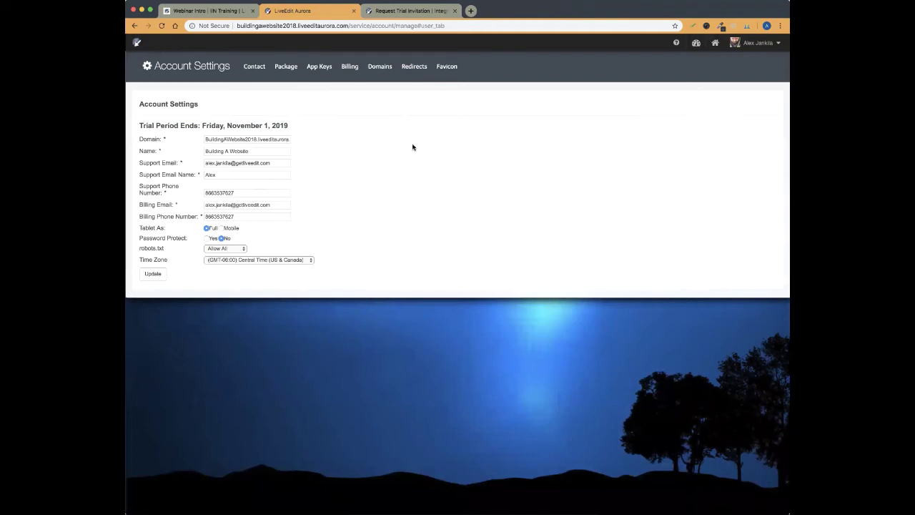
Reach Account Settings through the dashboard's services and highlight the trial period line
click(695, 43)
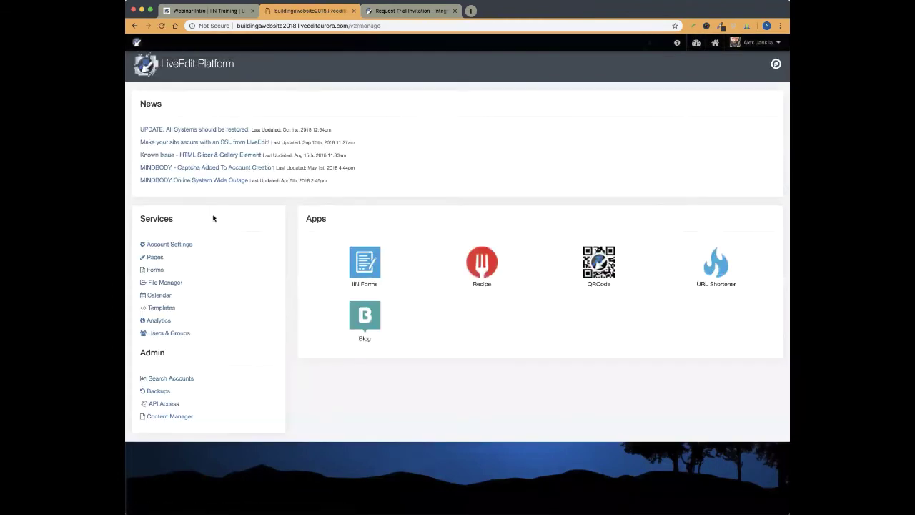
click(171, 246)
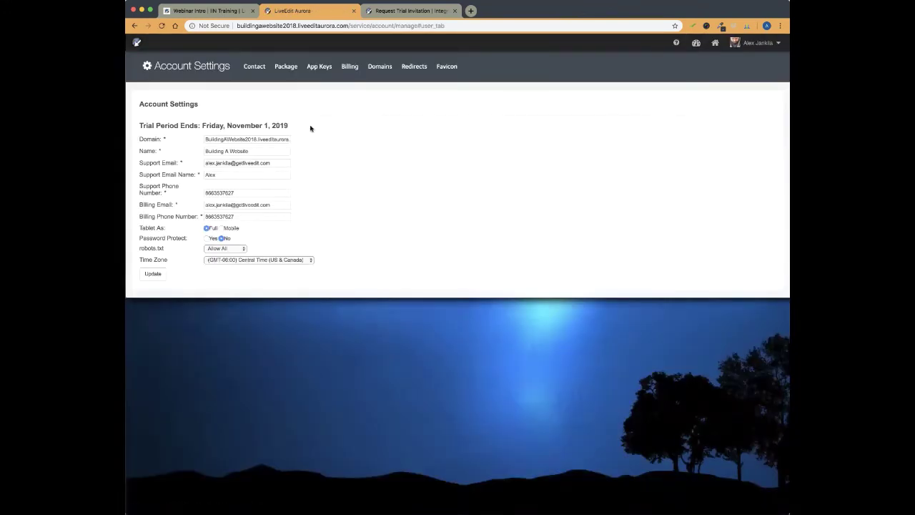
drag(310, 129, 131, 128)
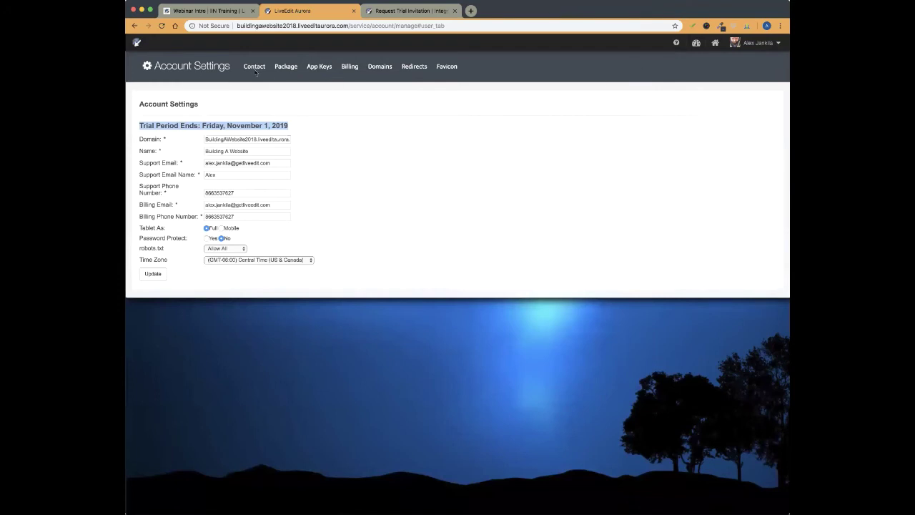
Close the Request Trial Invitation page and open Site Settings for the website
click(756, 43)
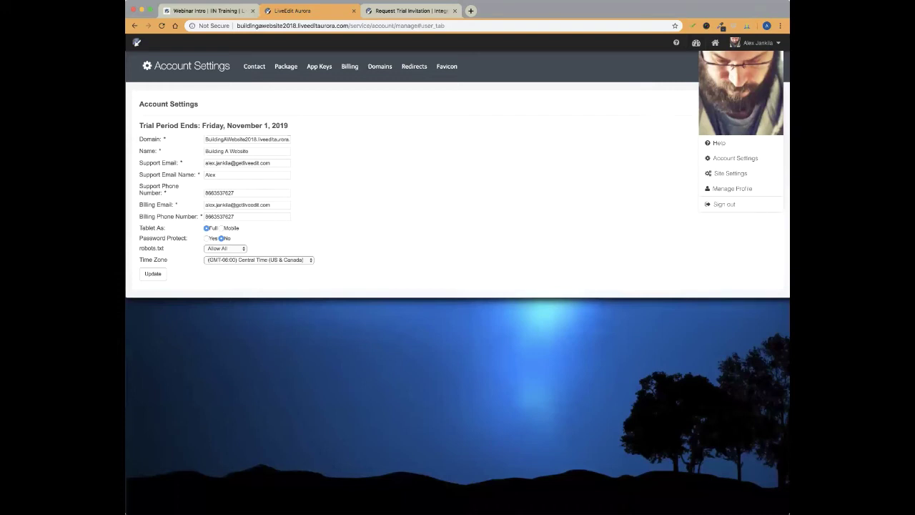
click(405, 12)
click(455, 11)
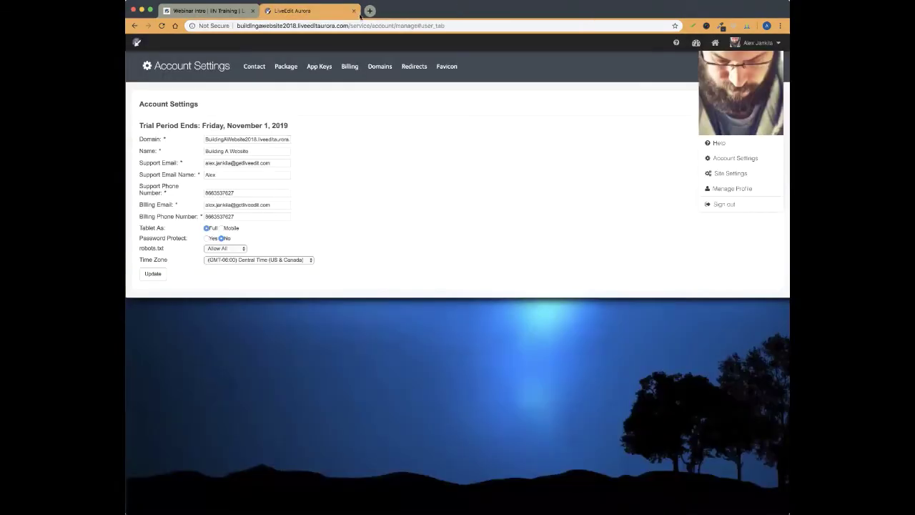
click(728, 174)
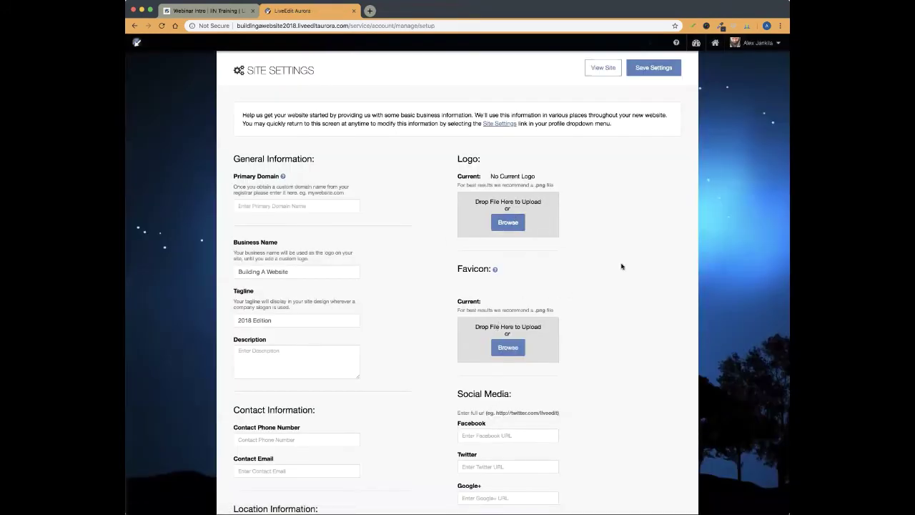
Return to the website's home page and open Account Settings through the profile options
click(715, 43)
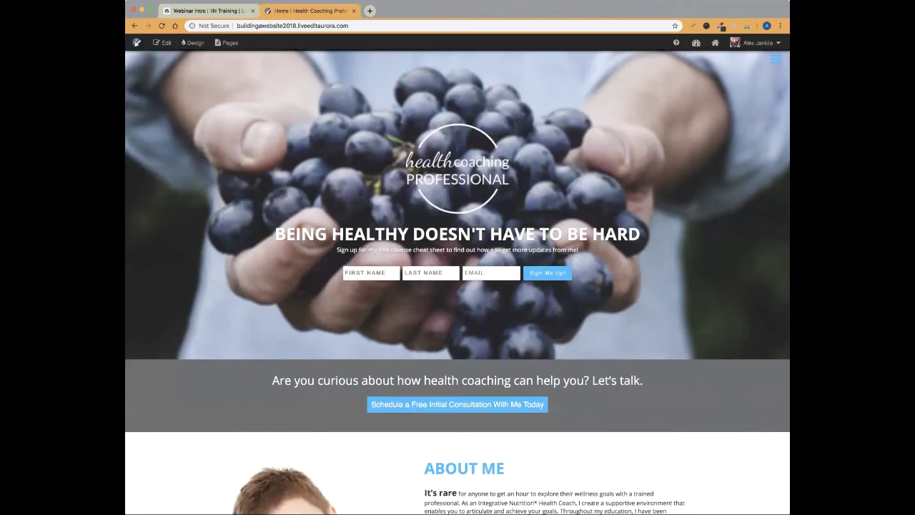
click(638, 10)
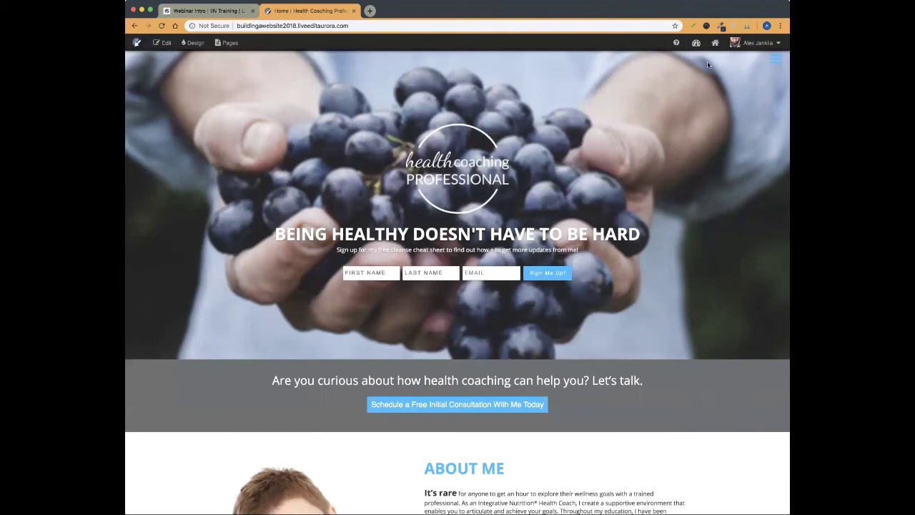
click(754, 44)
mouse_move(735, 50)
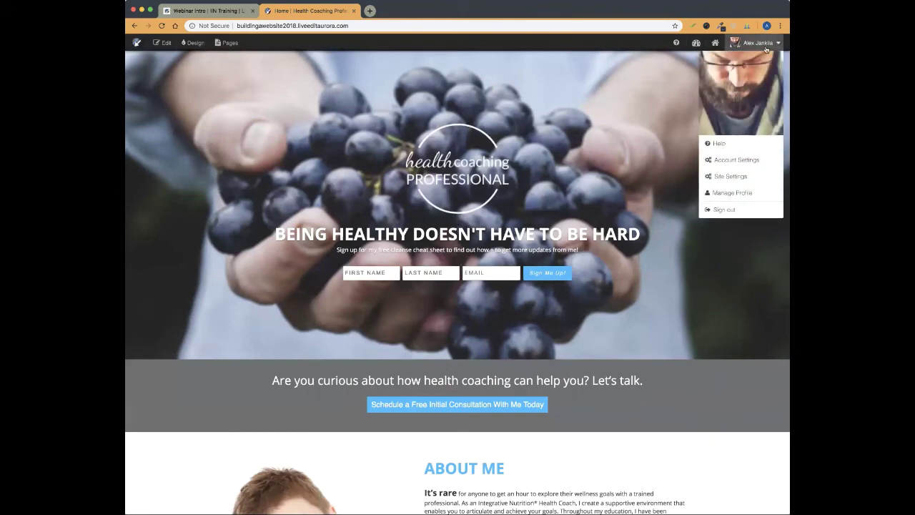
click(736, 160)
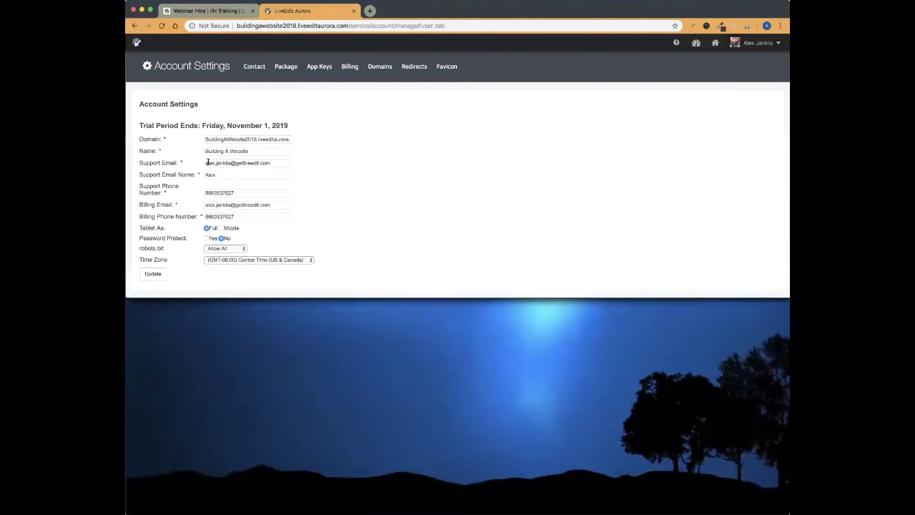
Examine the domain, support email and billing email fields in Account Settings
click(284, 163)
click(285, 142)
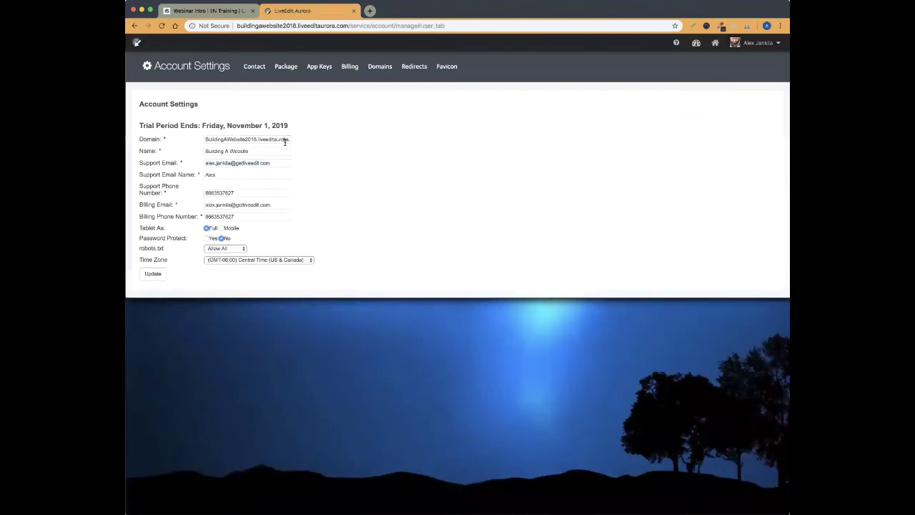
click(279, 164)
click(362, 134)
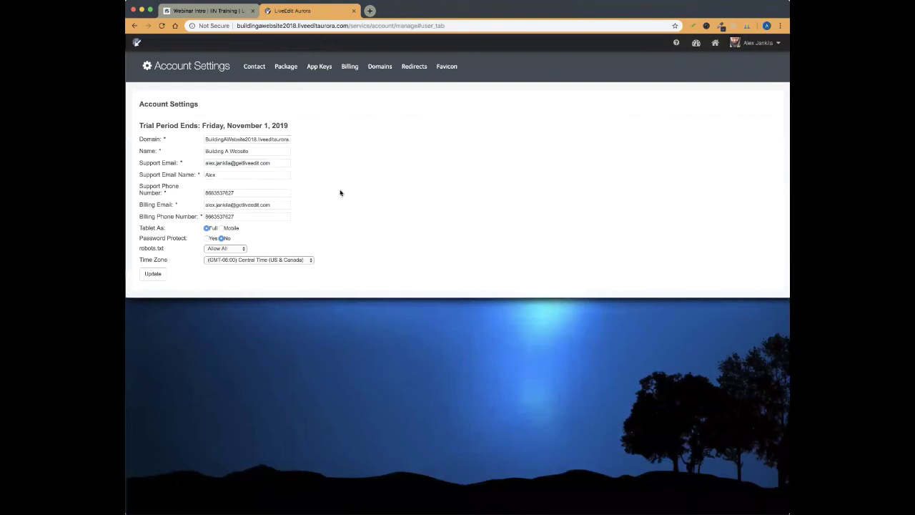
click(272, 205)
click(187, 205)
click(378, 153)
Open Users & Groups from the dashboard's services and examine the Create New User form and the existing user's options, without creating a user
click(689, 47)
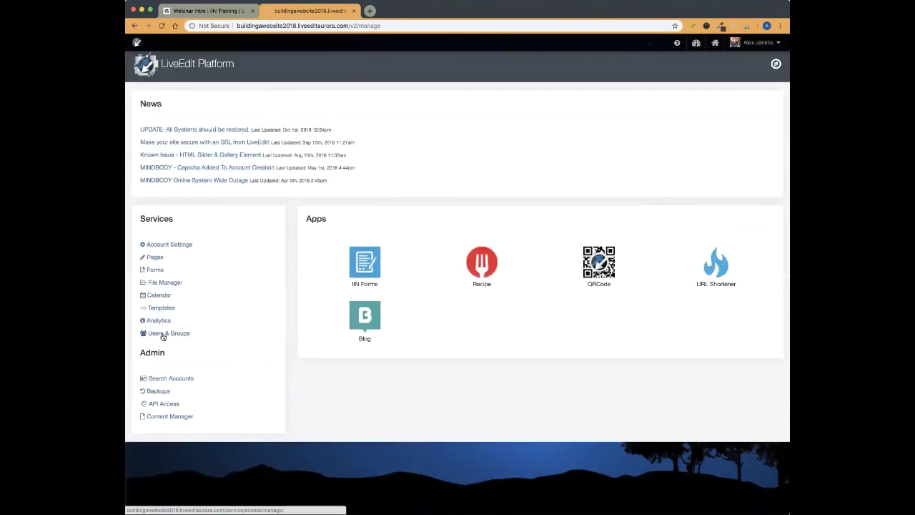
click(185, 333)
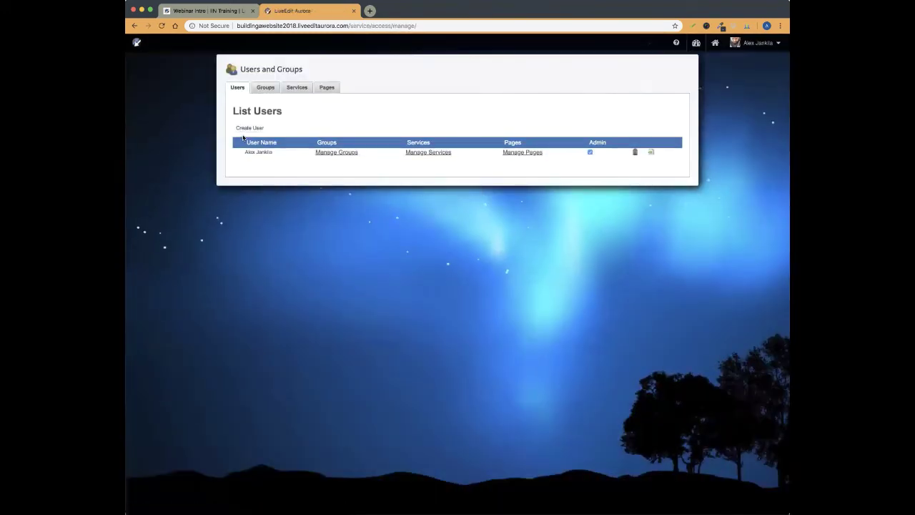
click(249, 129)
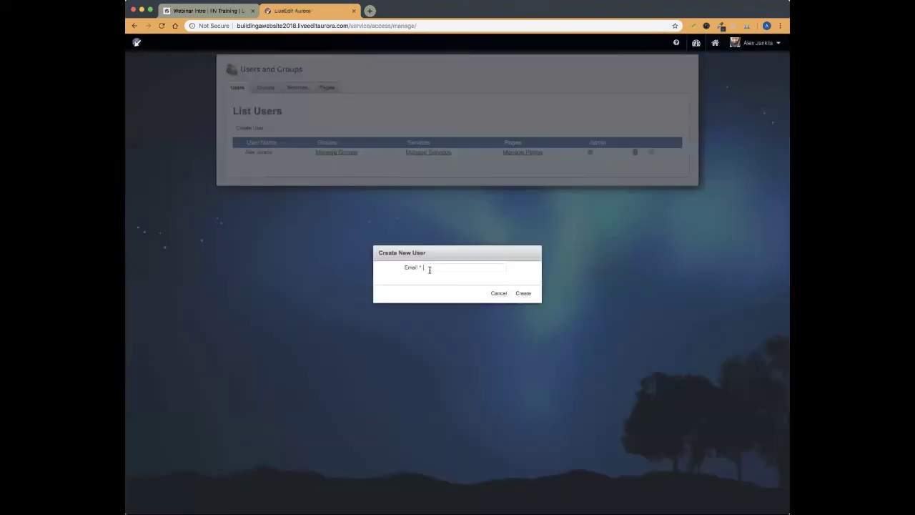
click(472, 269)
click(531, 276)
click(499, 293)
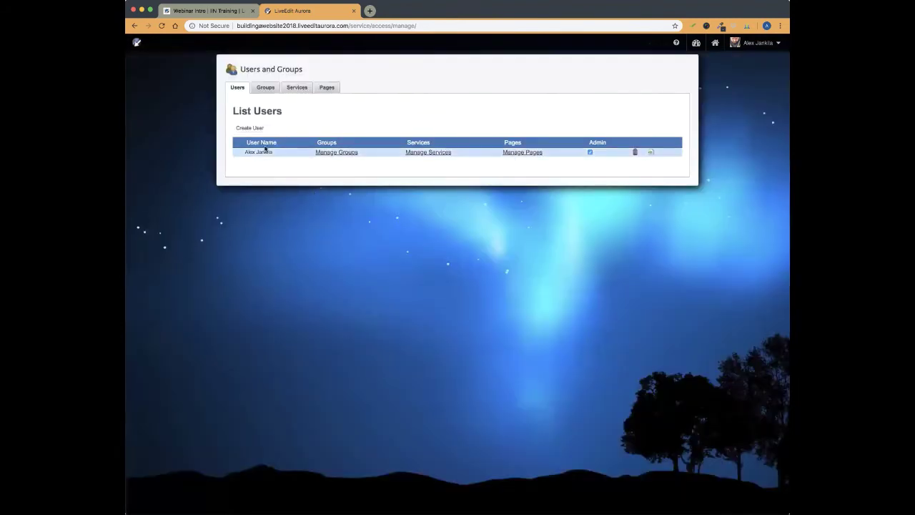
click(652, 154)
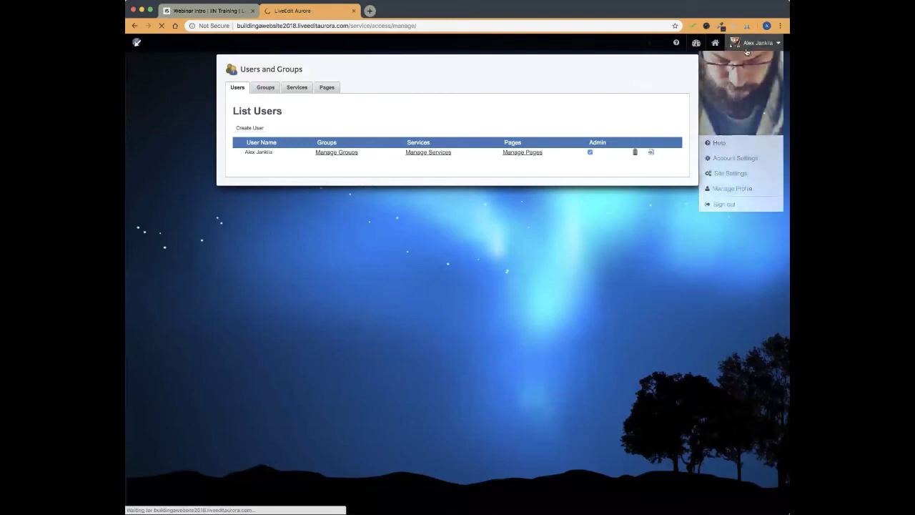
Return to the website's home page, then load liveedittraining.com/webinar-intro-copy in place of the webinar intro page
click(714, 44)
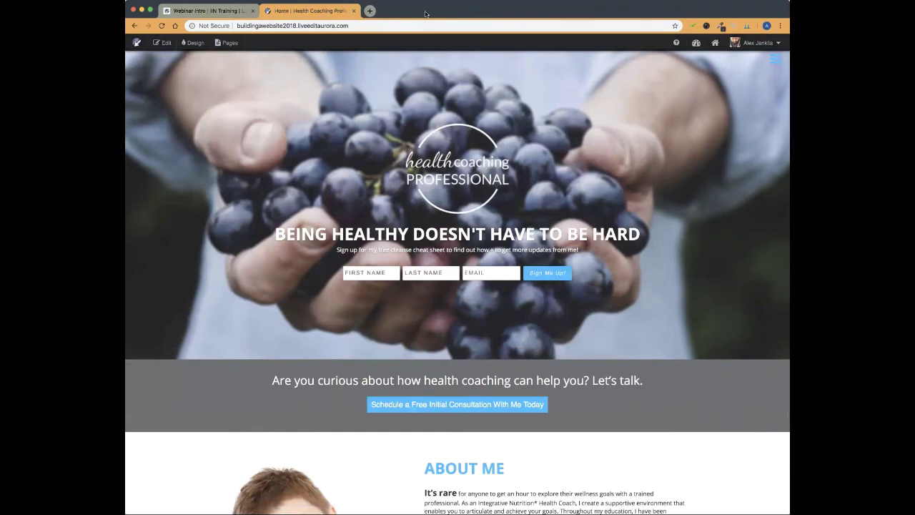
click(214, 11)
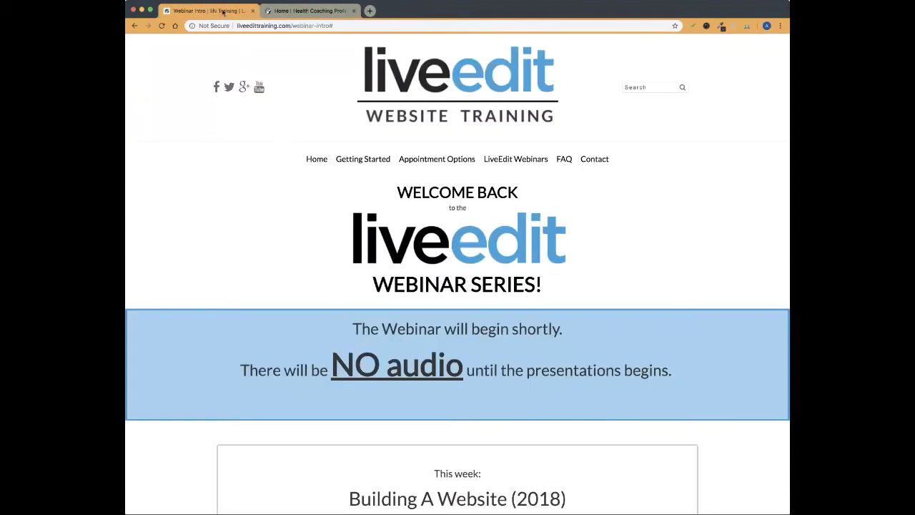
scroll(313, 227, down, 2)
scroll(313, 227, up, 2)
click(355, 25)
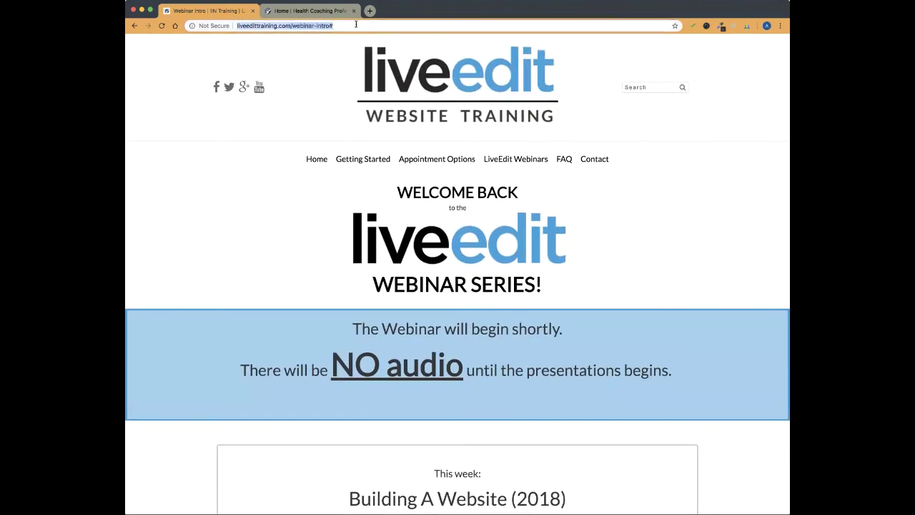
key(Right)
key(BackSpace)
text(-)
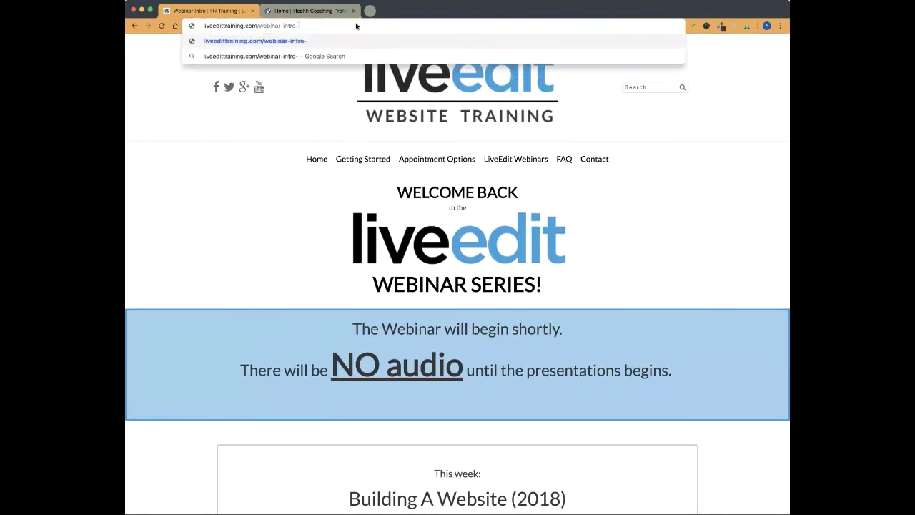
text(copy)
key(Return)
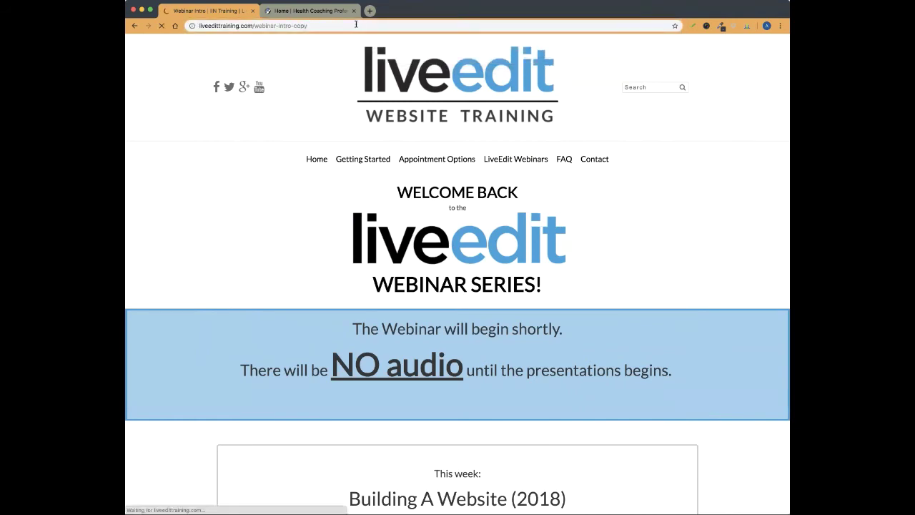
View the Building A Website (2018) slideshow and advance past the slide "What is the purpose of your website?"
scroll(308, 106, down, 3)
scroll(308, 107, down, 1)
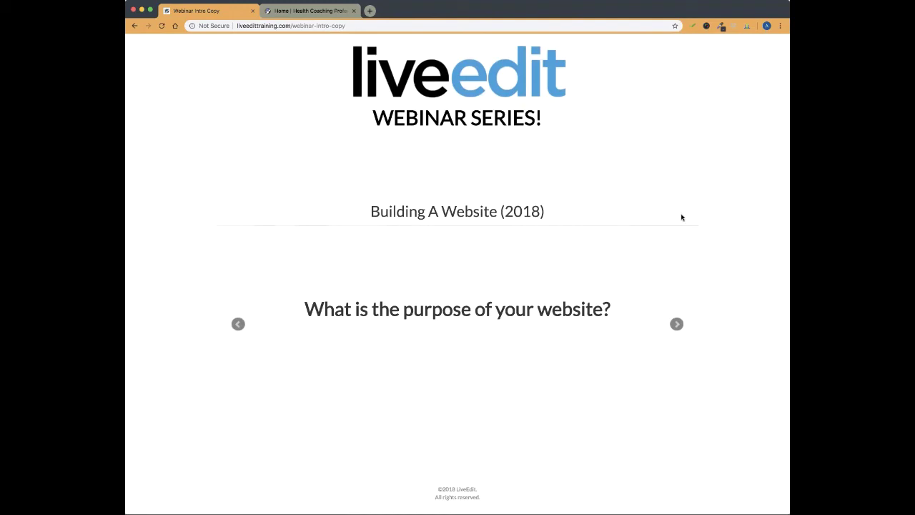
click(315, 15)
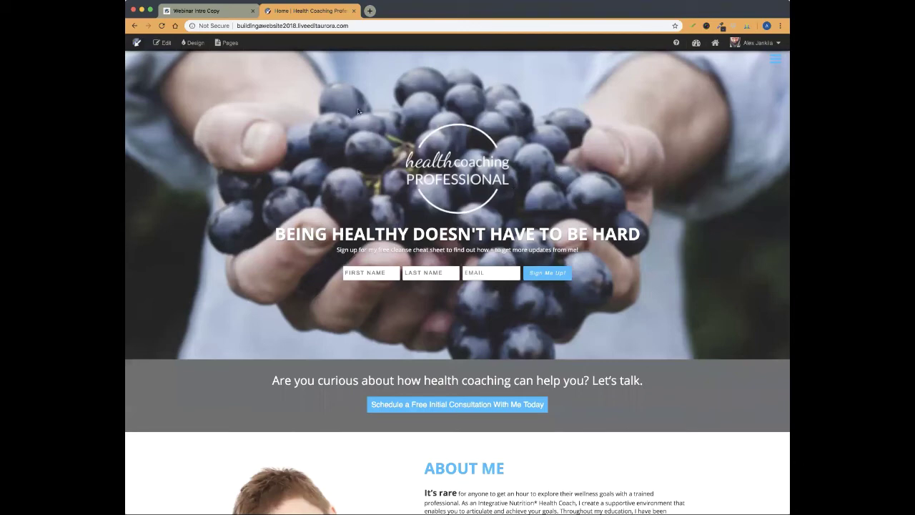
click(197, 8)
click(677, 324)
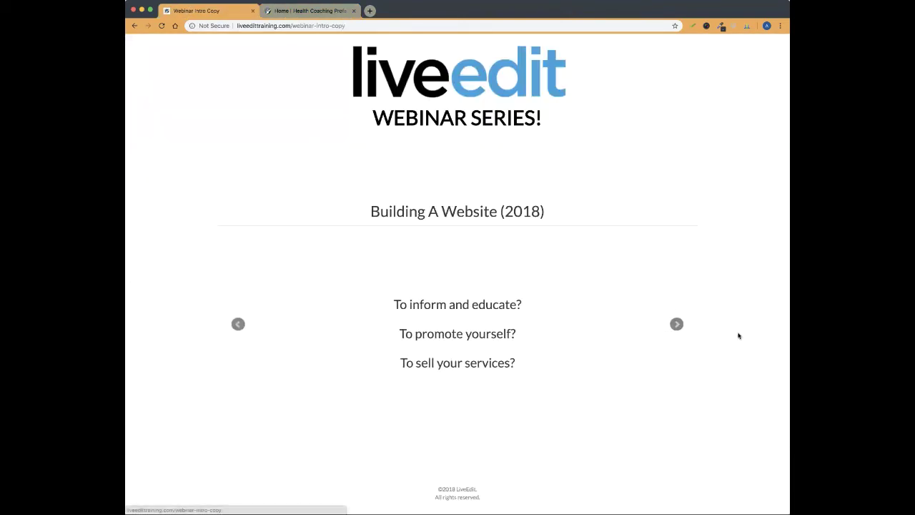